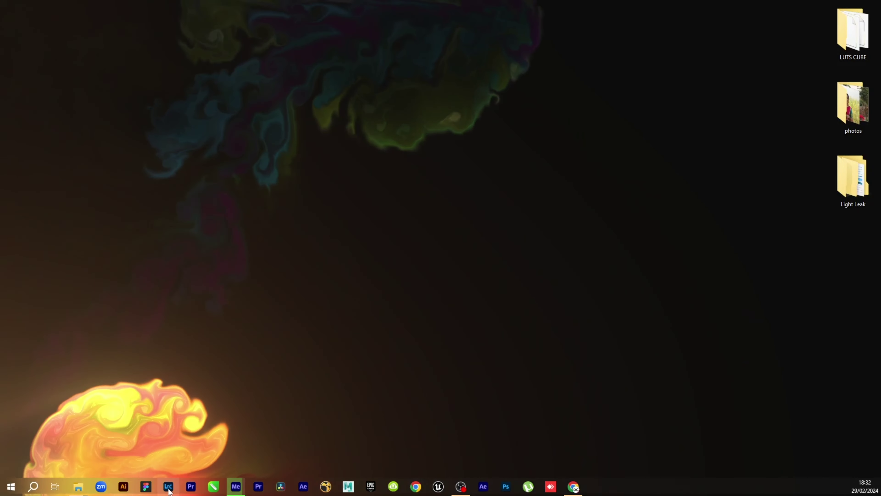
Launch Lightroom Classic from the taskbar so it opens in the Develop module
left_click(236, 486)
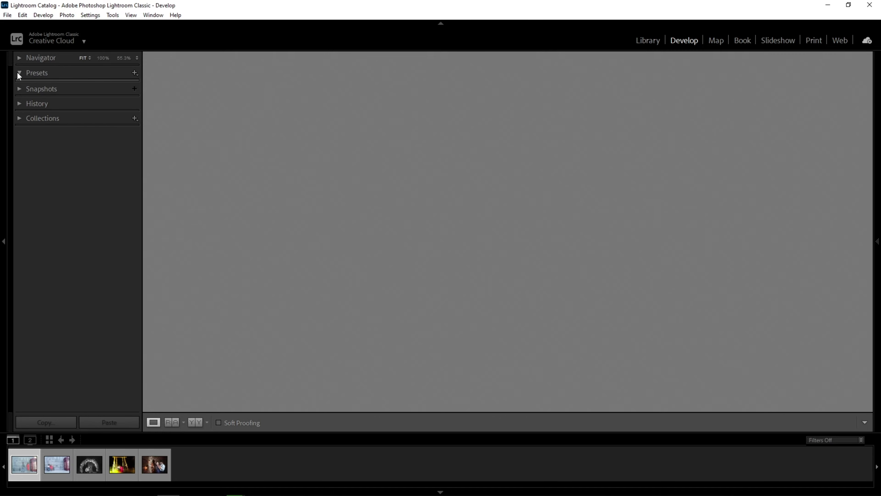
Load the London mural photo and start importing presets from the Presets panel
left_click(55, 467)
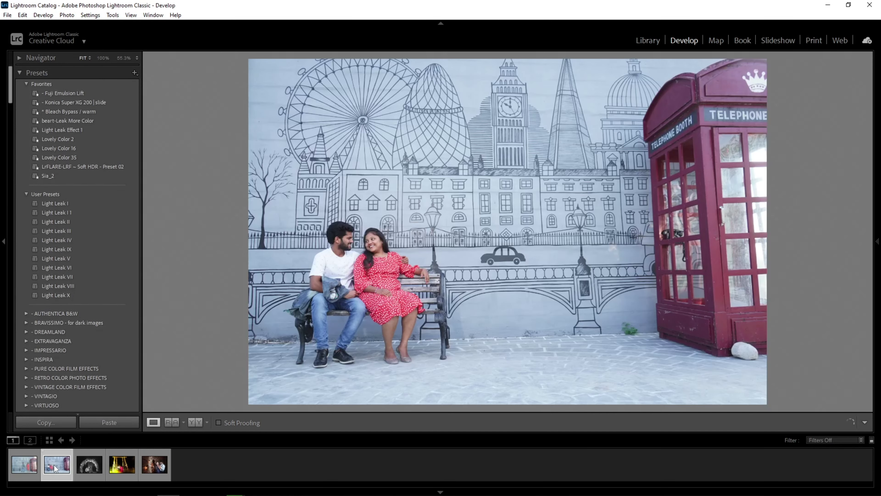
left_click(20, 72)
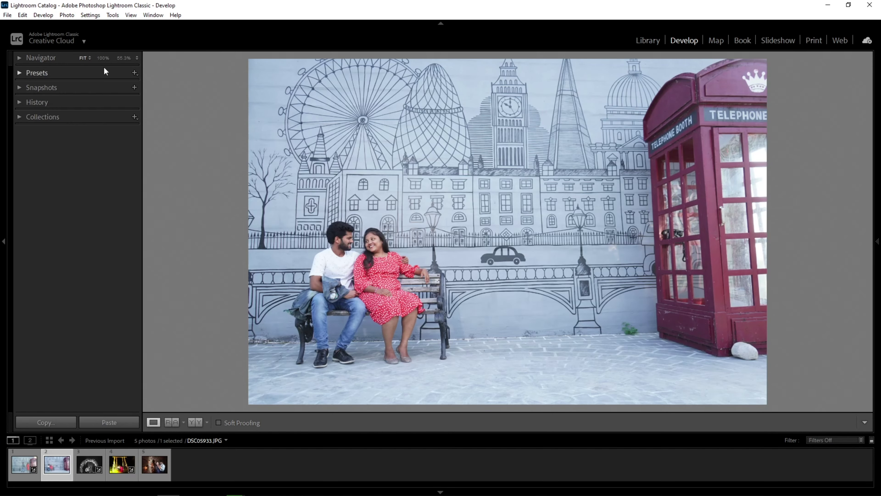
left_click(136, 73)
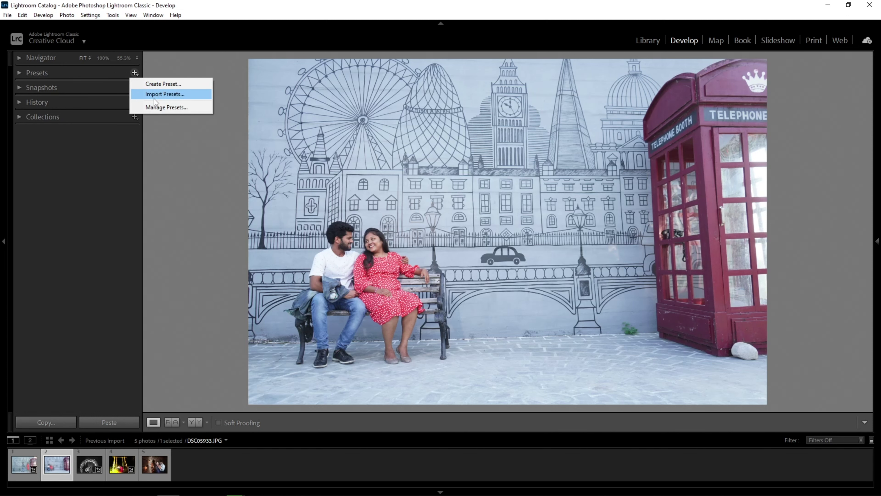
left_click(154, 98)
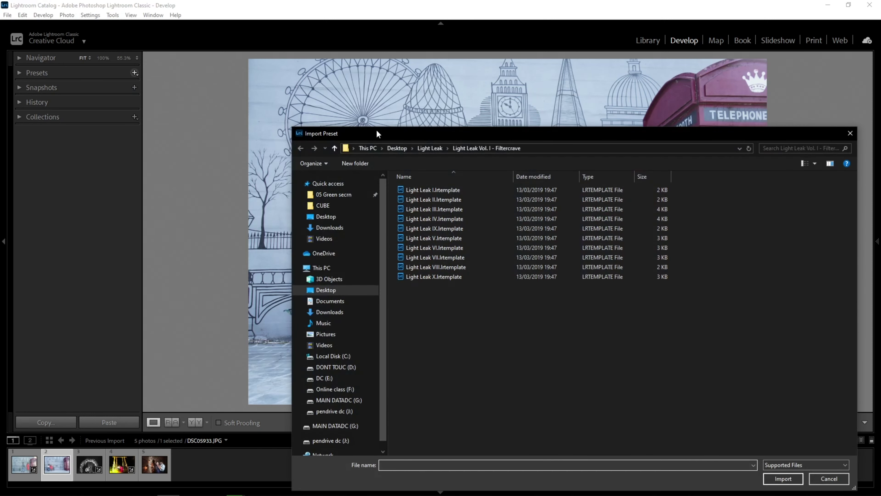
Browse to Light Leak > Light Leaks for Lightroom and select the beart-Leak All Mix 1 preset file
left_click(419, 148)
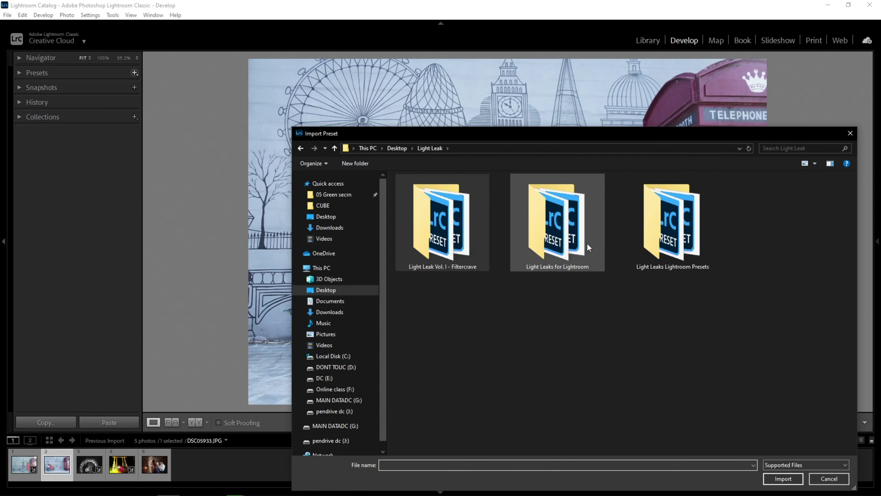
double_click(647, 239)
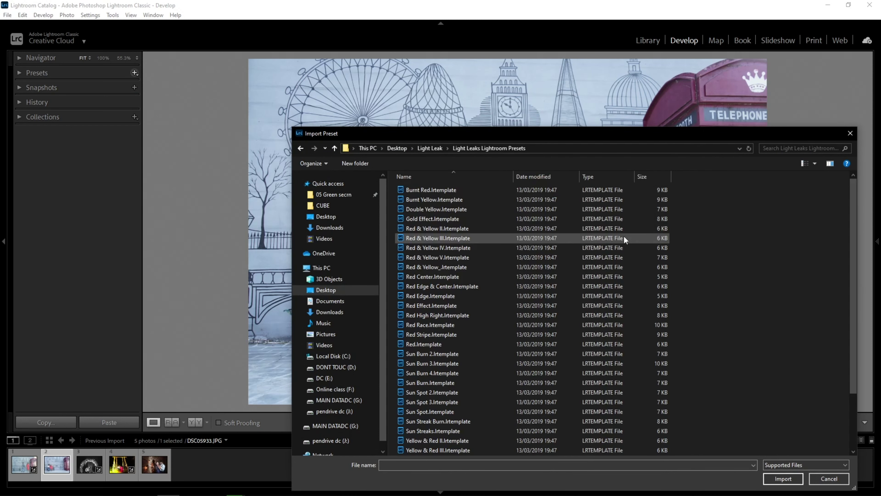
left_click(301, 148)
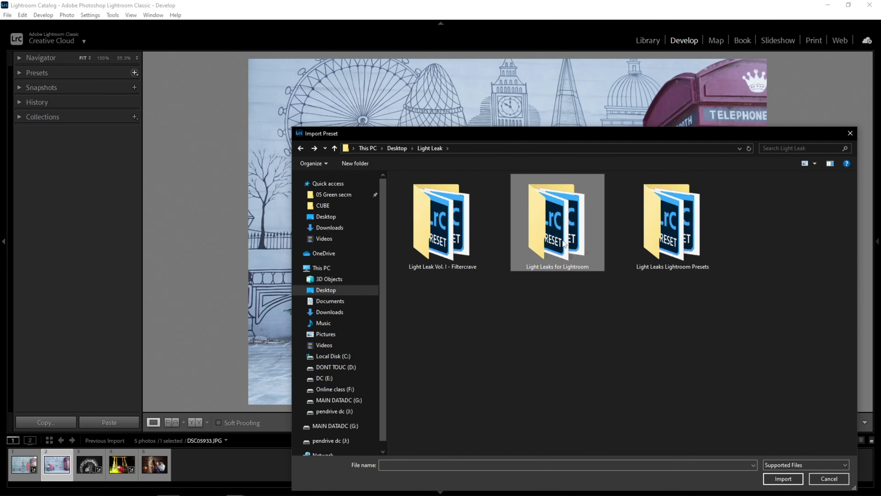
double_click(558, 245)
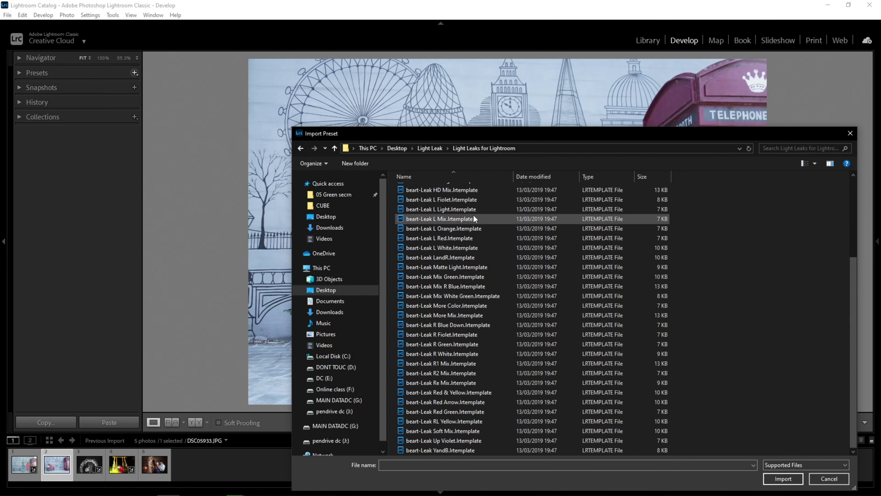
left_click(300, 148)
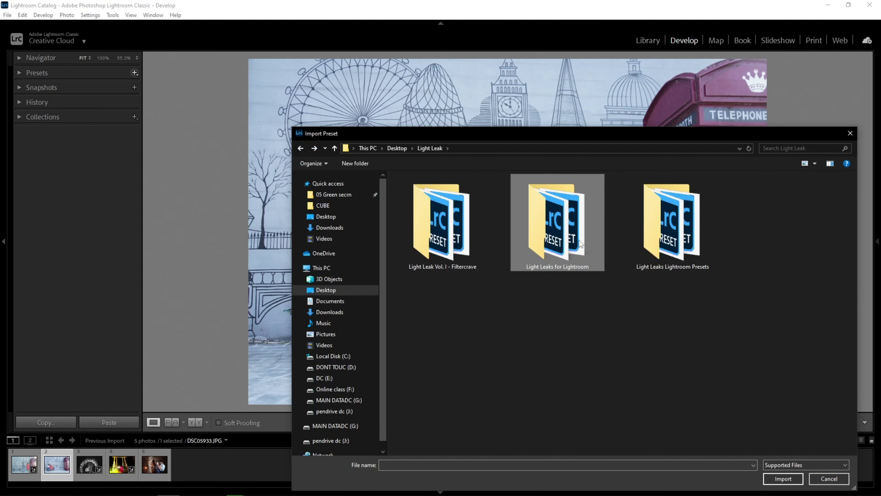
double_click(579, 240)
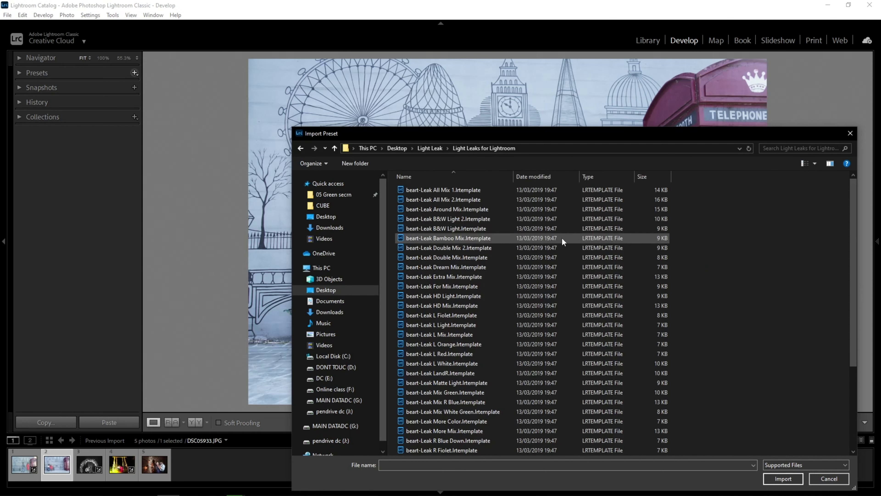
left_click(446, 190)
Import beart-Leak All Mix 1 and refresh the Presets panel so it appears
left_click(781, 478)
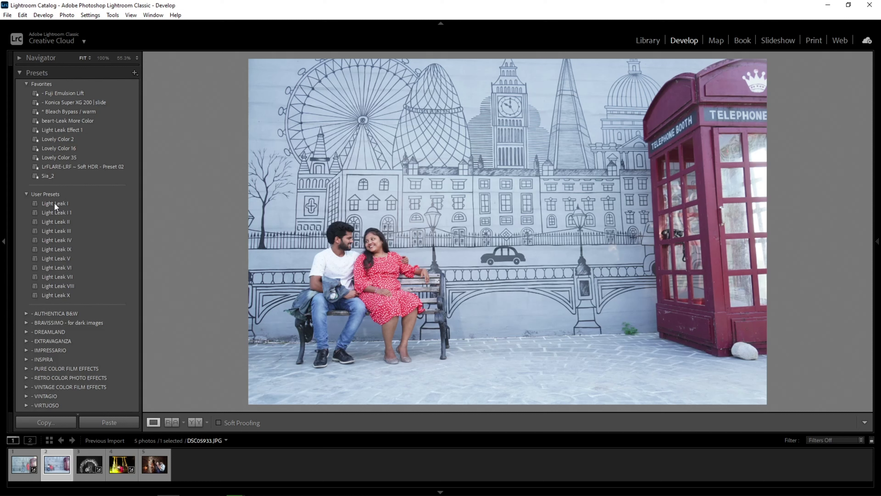
left_click(57, 231)
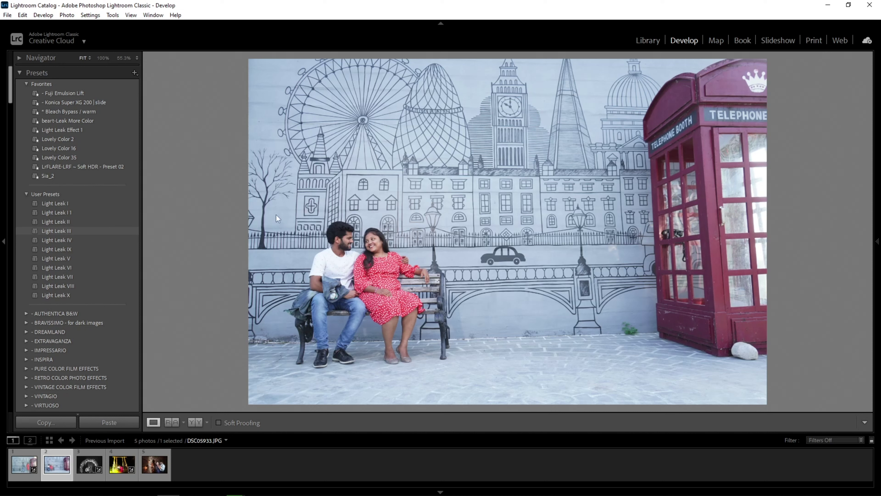
left_click(64, 204)
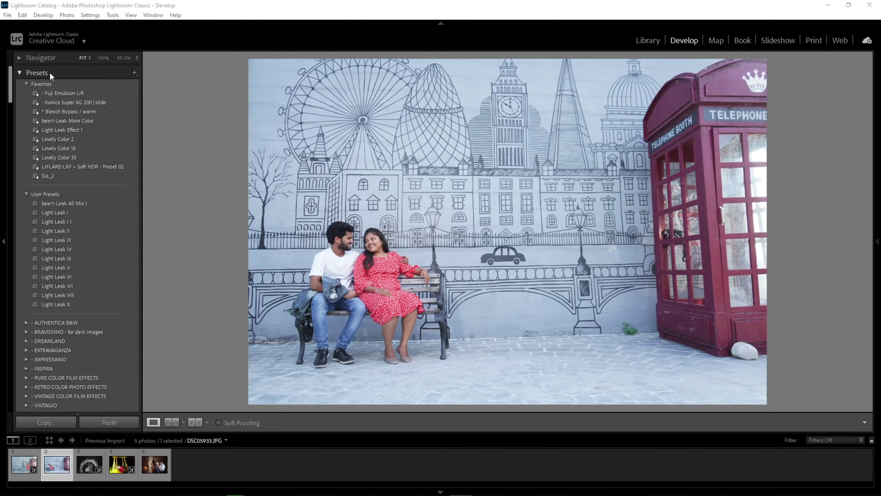
left_click(20, 72)
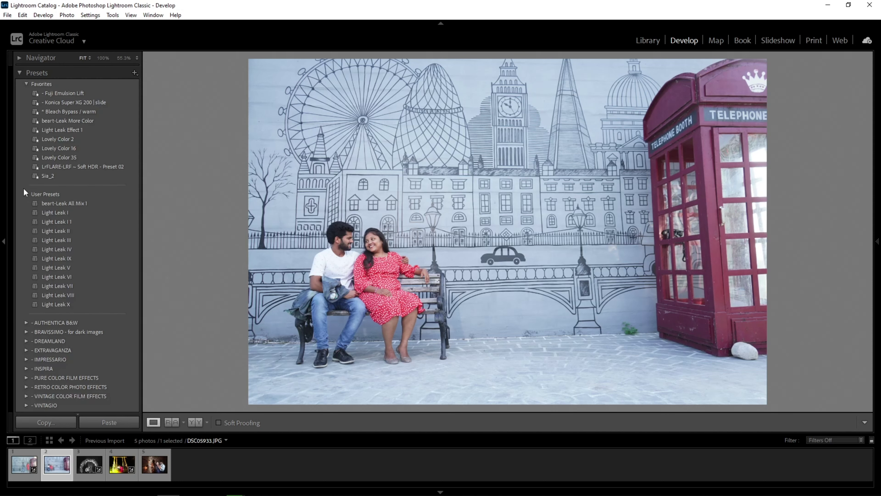
left_click(27, 194)
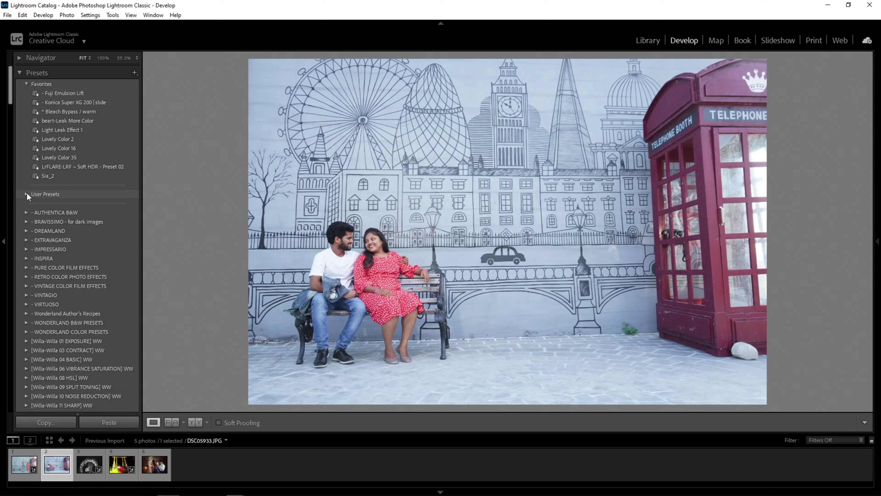
Expand User Presets and open DSC06252.JPG, the couple at the vintage telephone
left_click(26, 194)
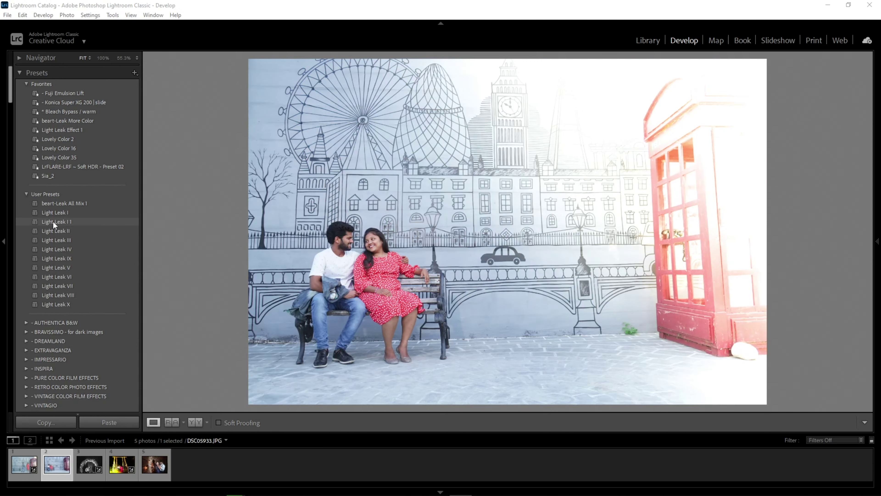
left_click(87, 465)
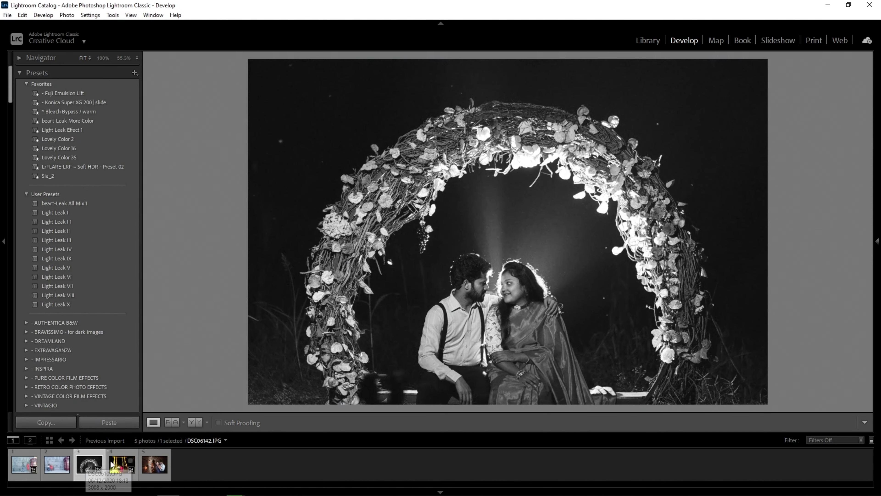
left_click(152, 467)
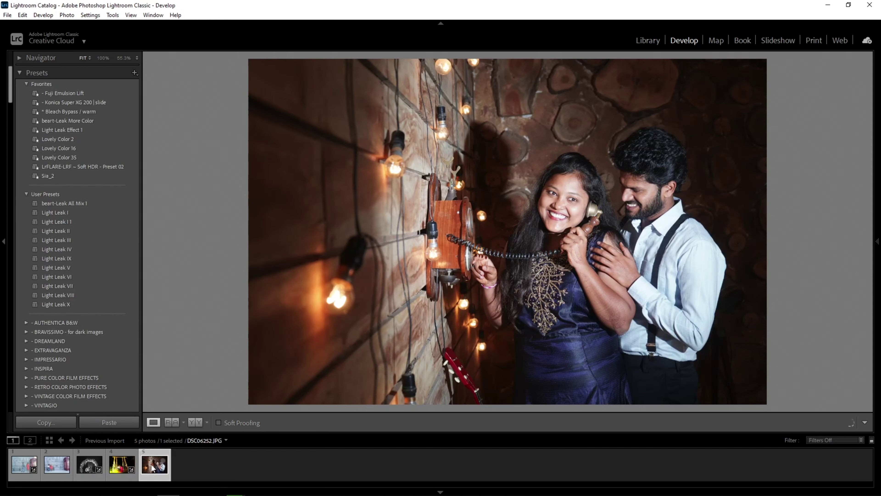
Apply Light Leak X, then import the five checked photos into the catalog
left_click(69, 300)
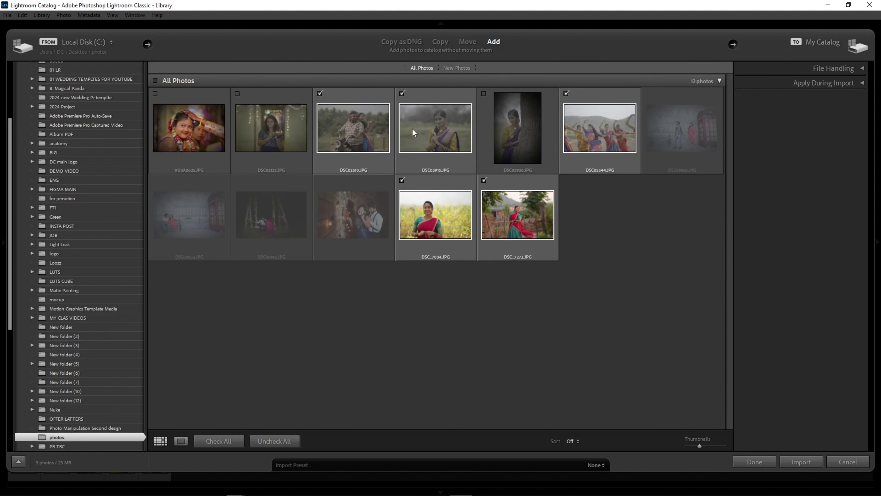
left_click(797, 463)
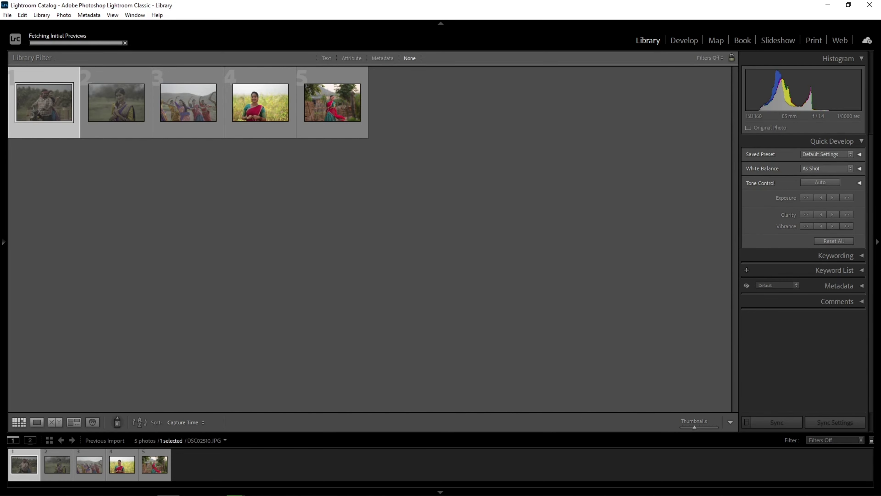
Open DSC_7272.JPG, the red and teal saree portrait, in the Develop module
left_click(357, 91)
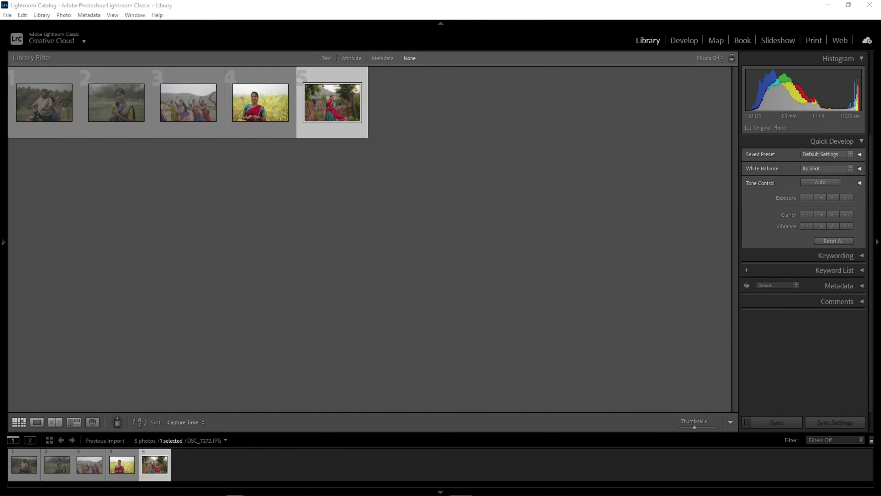
double_click(336, 94)
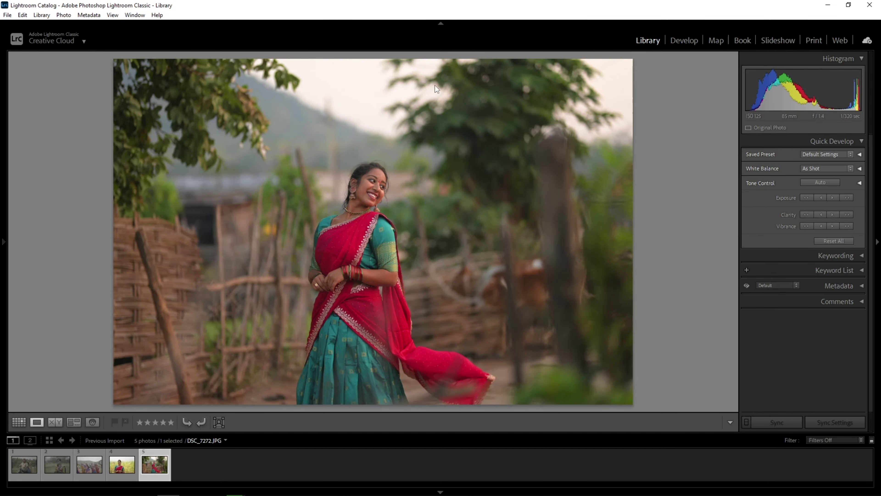
left_click(680, 41)
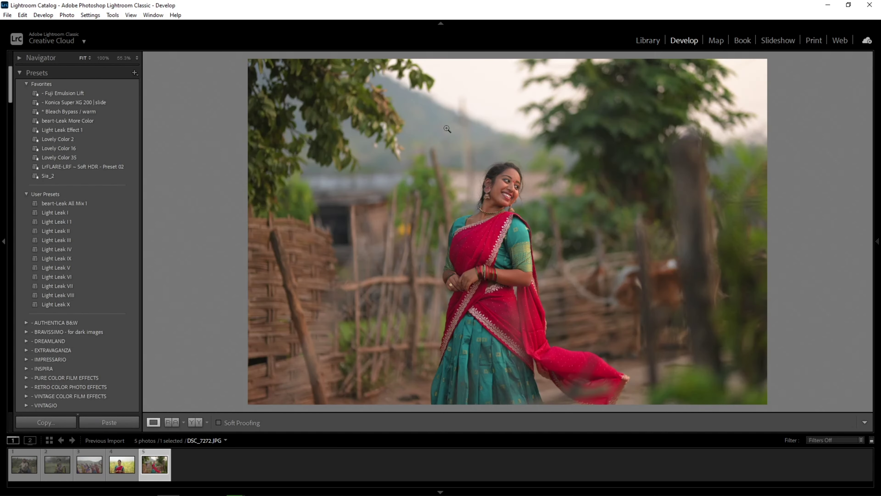
Compare Light Leak I and X on the saree portrait, then keep beart-Leak All Mix 1
left_click(89, 203)
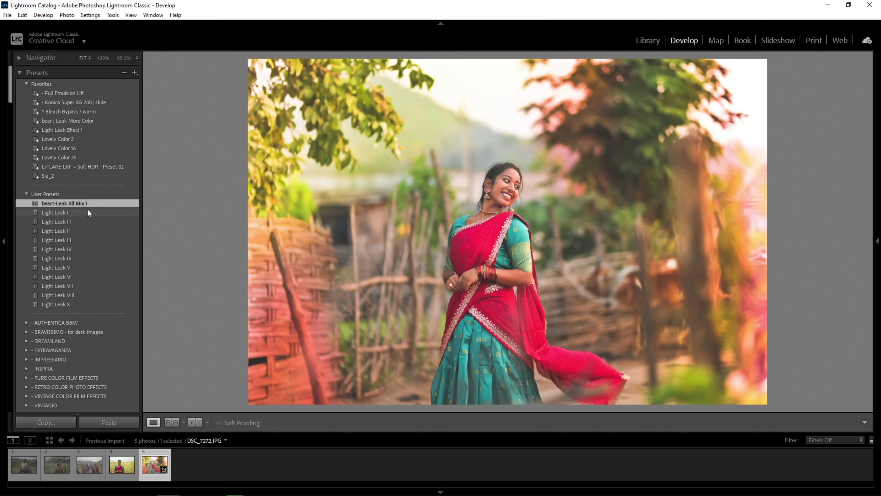
left_click(88, 211)
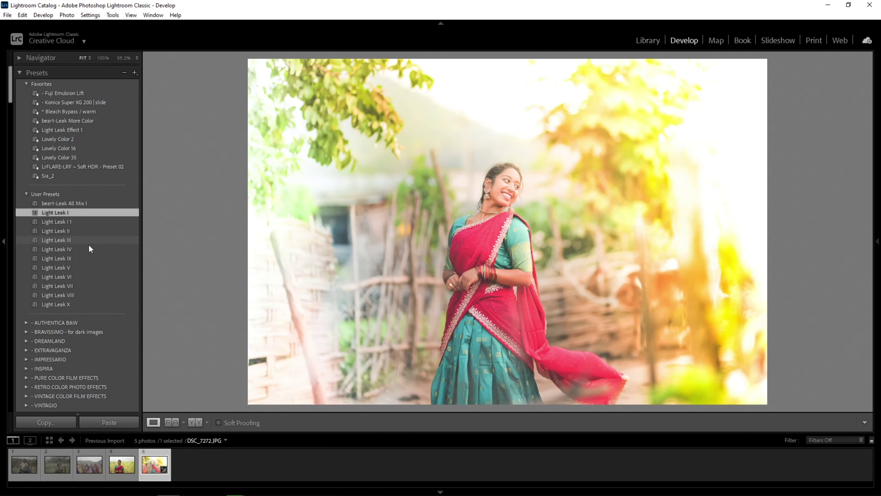
left_click(88, 303)
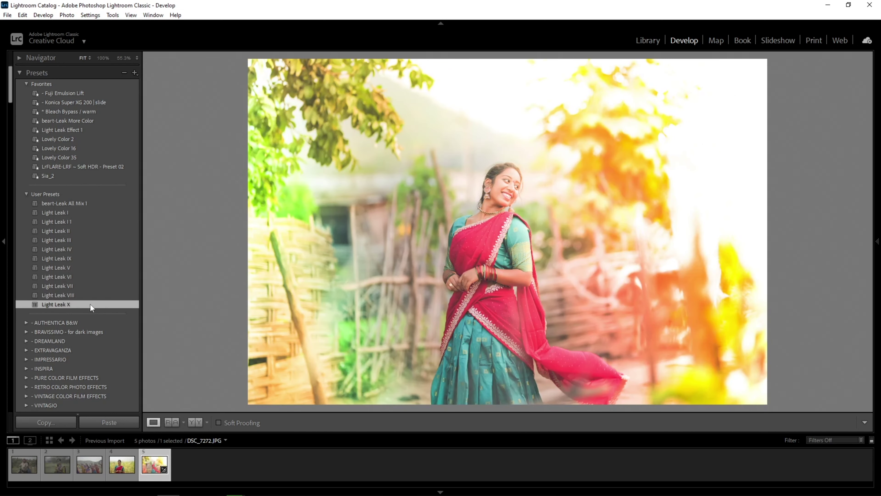
left_click(74, 207)
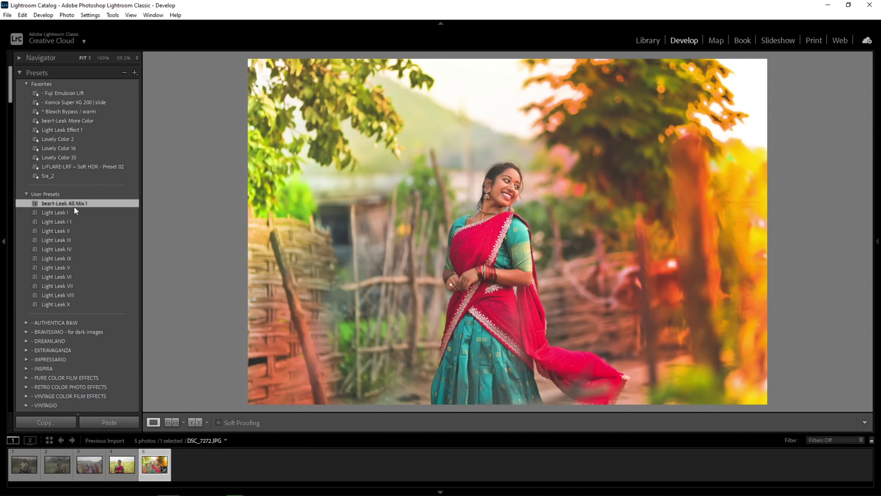